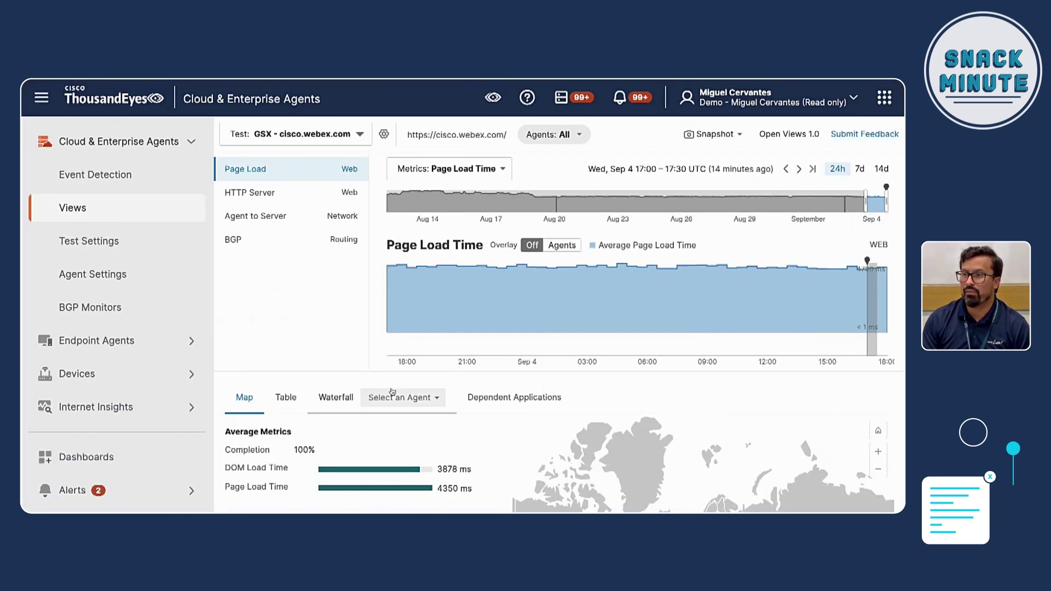
{"action": "scroll", "coordinate": [381, 454], "scroll_direction": "down", "scroll_amount": 2}
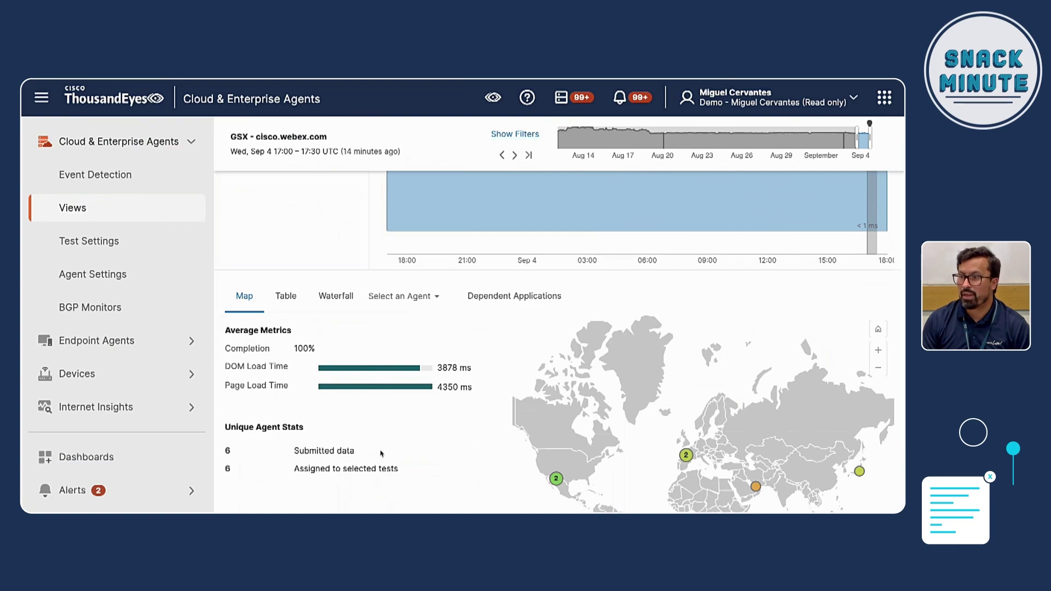
{"action": "scroll", "coordinate": [312, 337], "scroll_direction": "up", "scroll_amount": 2}
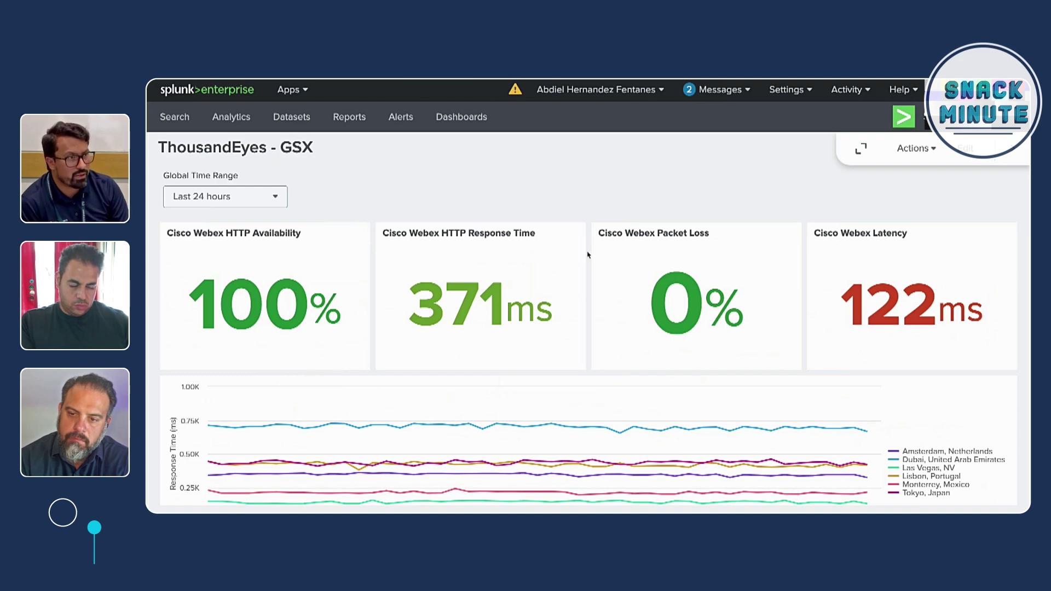
{"action": "scroll", "coordinate": [624, 321], "scroll_direction": "down", "scroll_amount": 3}
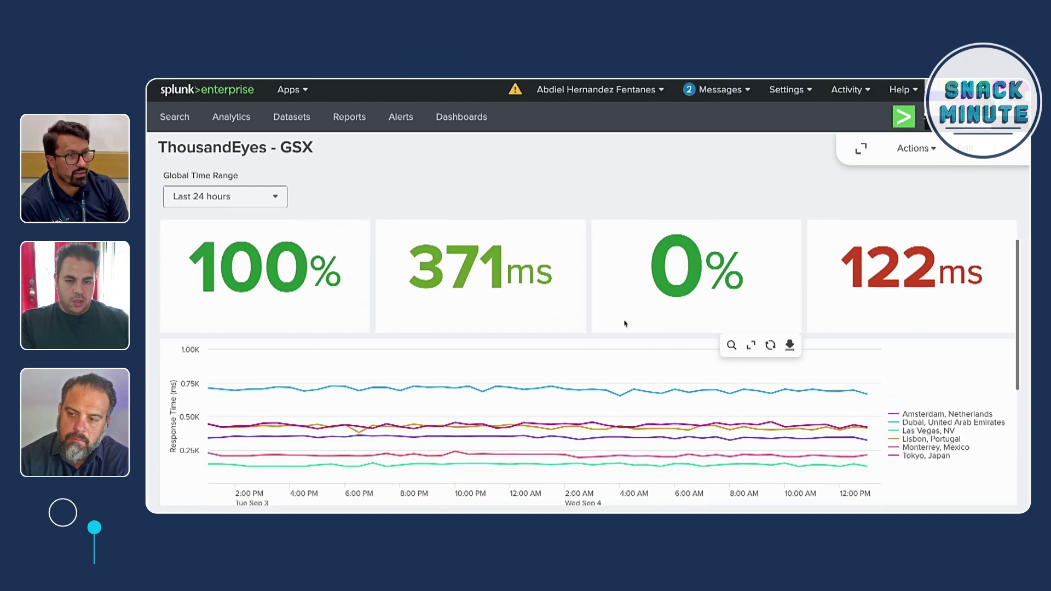
{"action": "scroll", "coordinate": [625, 323], "scroll_direction": "down", "scroll_amount": 3}
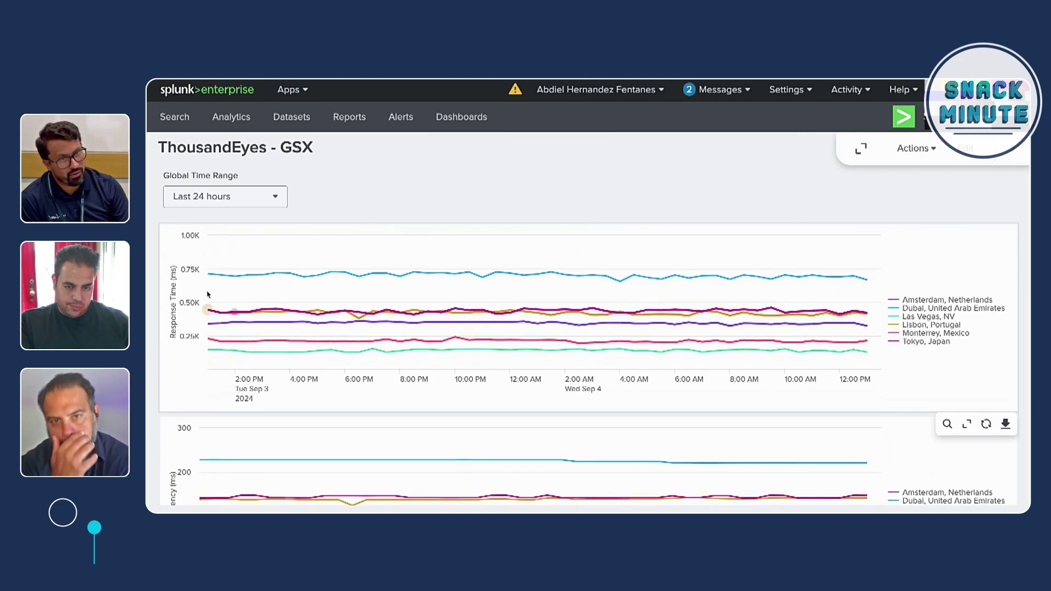
{"action": "scroll", "coordinate": [263, 323], "scroll_direction": "down", "scroll_amount": 3}
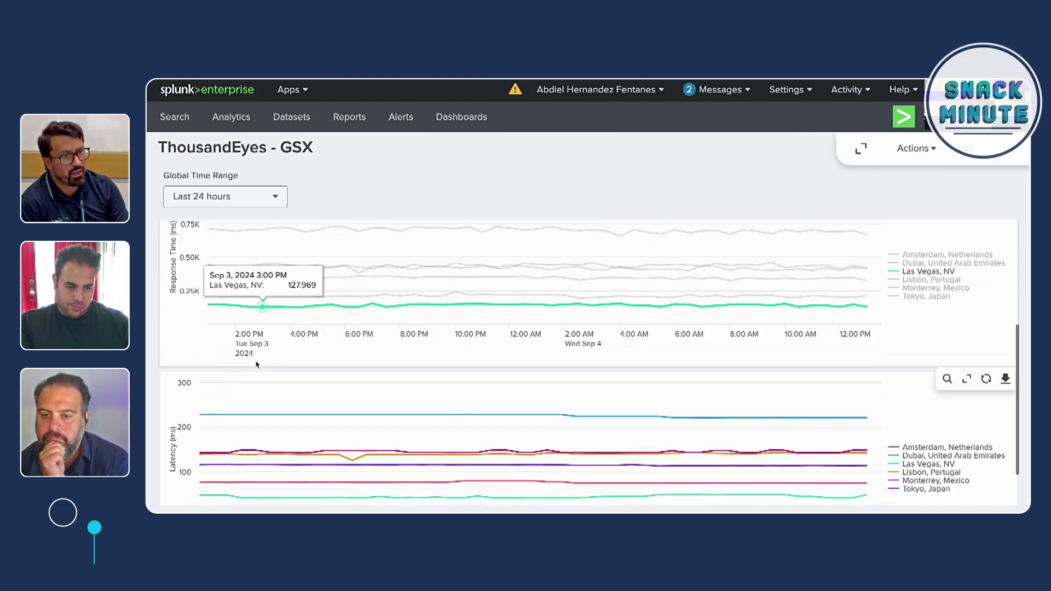
{"action": "scroll", "coordinate": [353, 424], "scroll_direction": "up", "scroll_amount": 1}
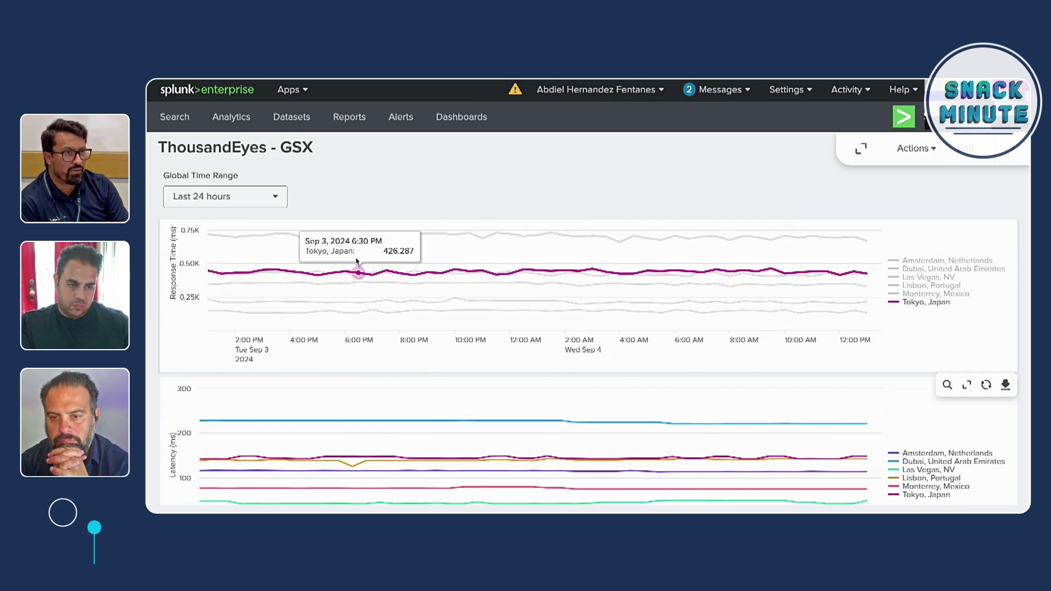
{"action": "scroll", "coordinate": [357, 261], "scroll_direction": "up", "scroll_amount": 1}
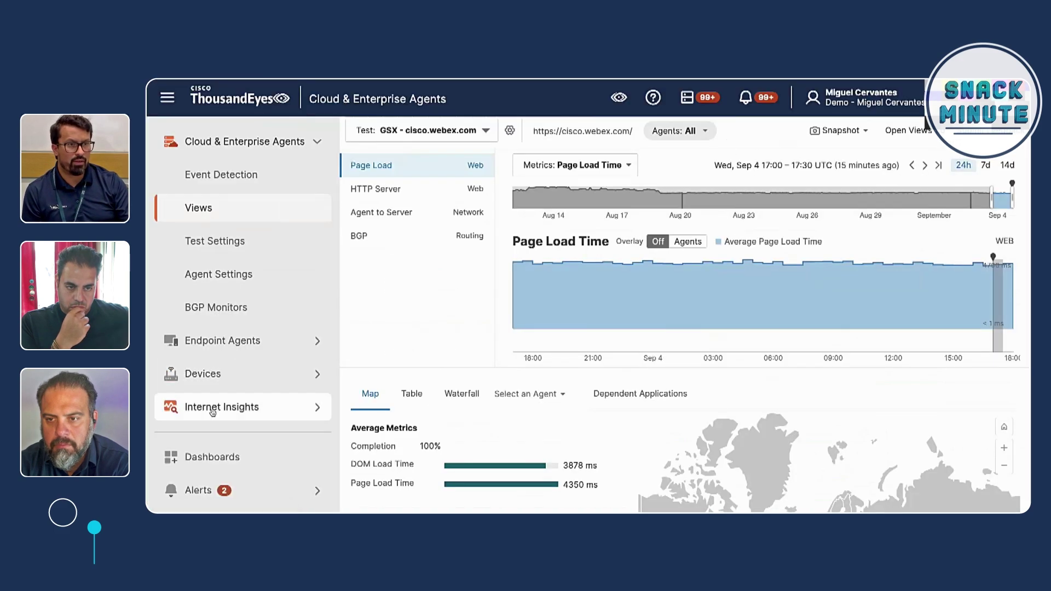
Open the Splunk OpenTelemetry integration from the Integrations list for editing
{"action": "scroll", "coordinate": [219, 403], "scroll_direction": "down", "scroll_amount": 3}
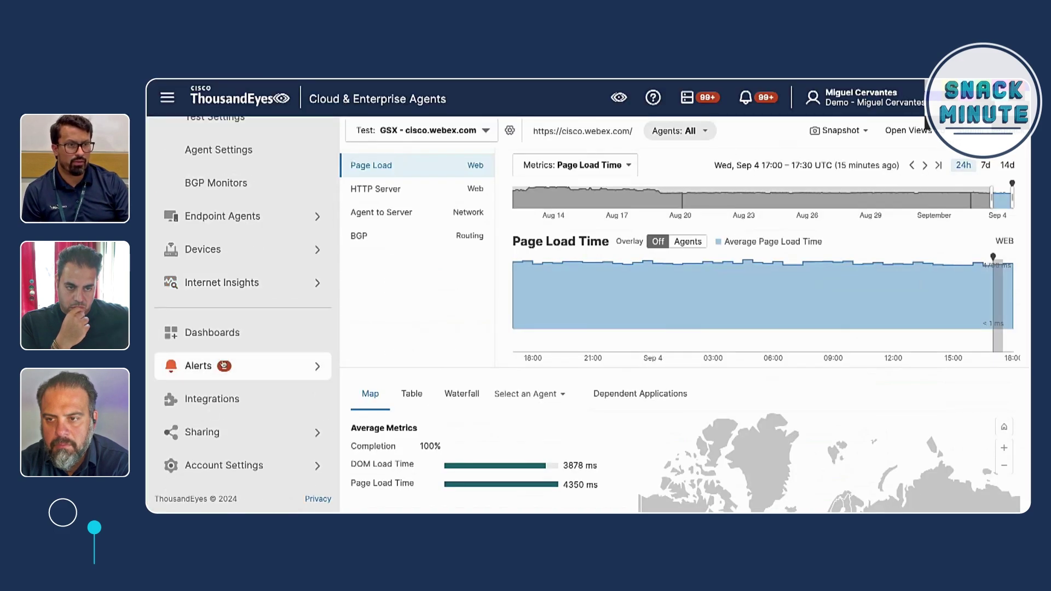
{"action": "left_click", "coordinate": [224, 411]}
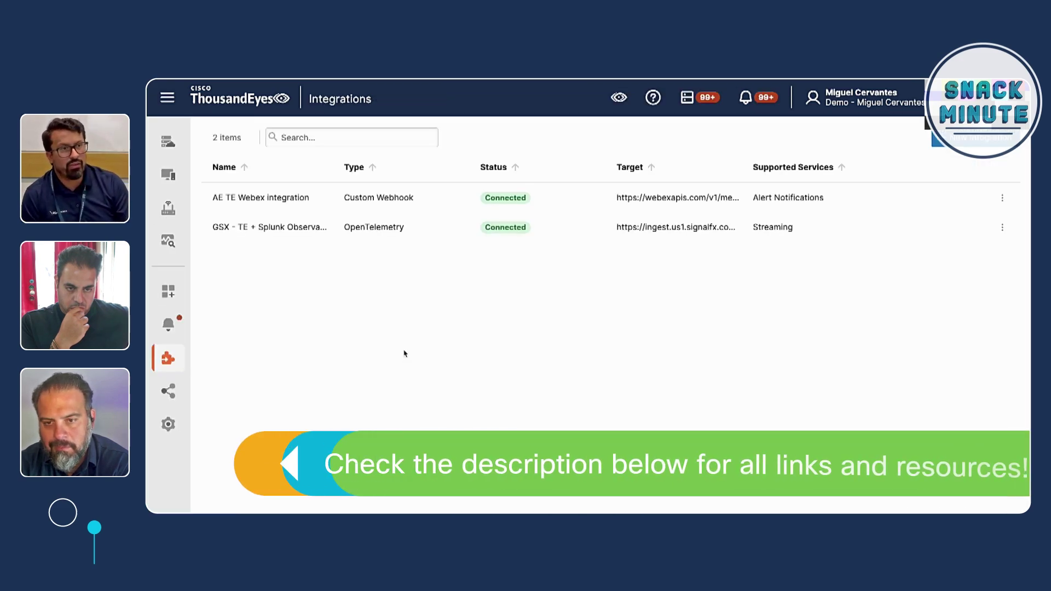
{"action": "left_click", "coordinate": [418, 227]}
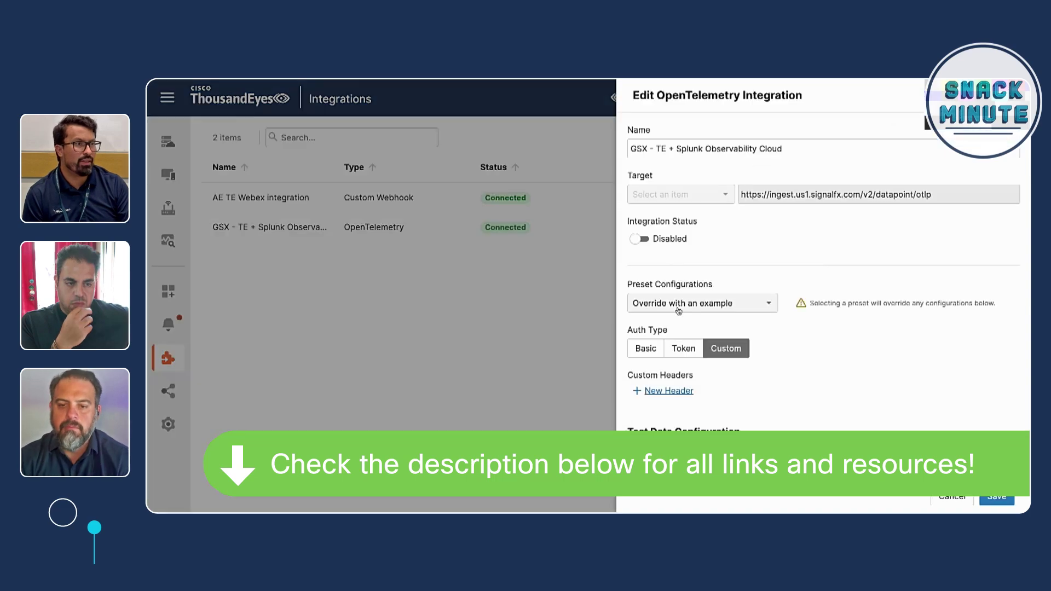
Add another custom header row and review which Cloud and Enterprise Agent tests are streamed
{"action": "scroll", "coordinate": [679, 310], "scroll_direction": "down", "scroll_amount": 2}
{"action": "left_click", "coordinate": [678, 320]}
{"action": "scroll", "coordinate": [676, 333], "scroll_direction": "down", "scroll_amount": 2}
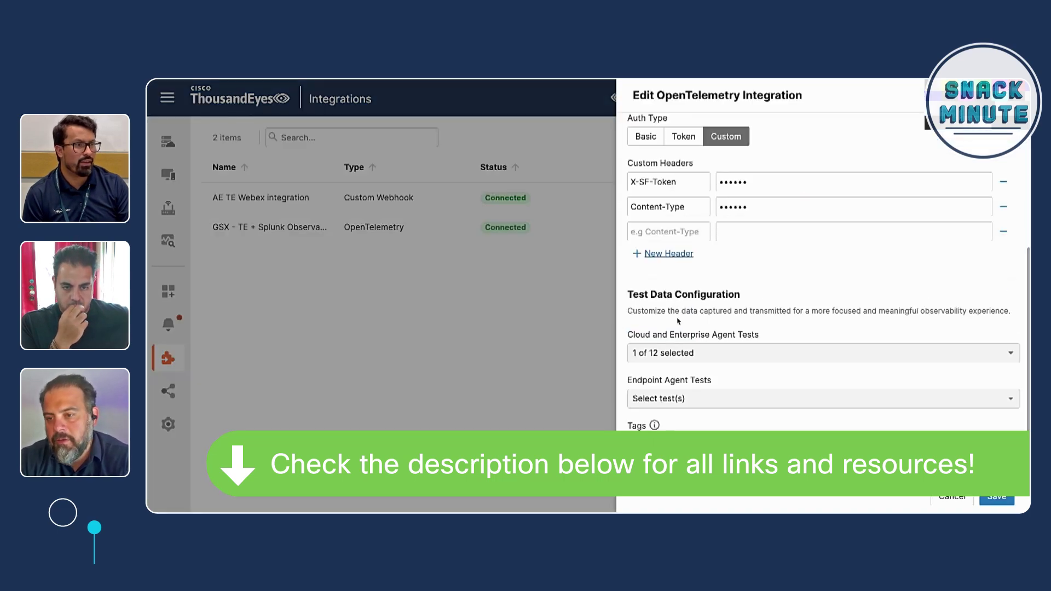
{"action": "left_click", "coordinate": [674, 358]}
{"action": "scroll", "coordinate": [679, 394], "scroll_direction": "down", "scroll_amount": 2}
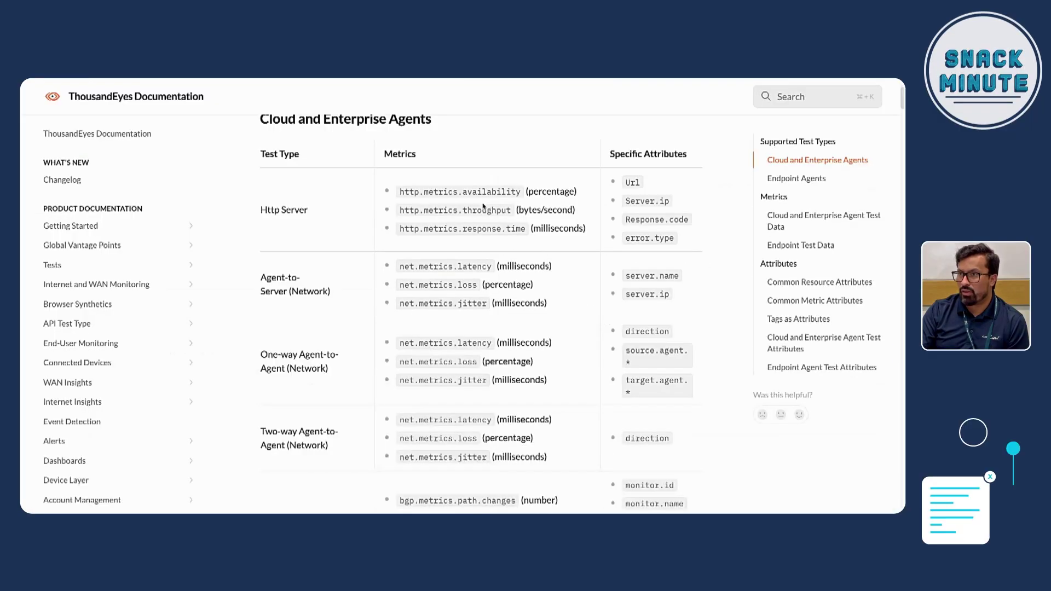
{"action": "scroll", "coordinate": [469, 146], "scroll_direction": "up", "scroll_amount": 1}
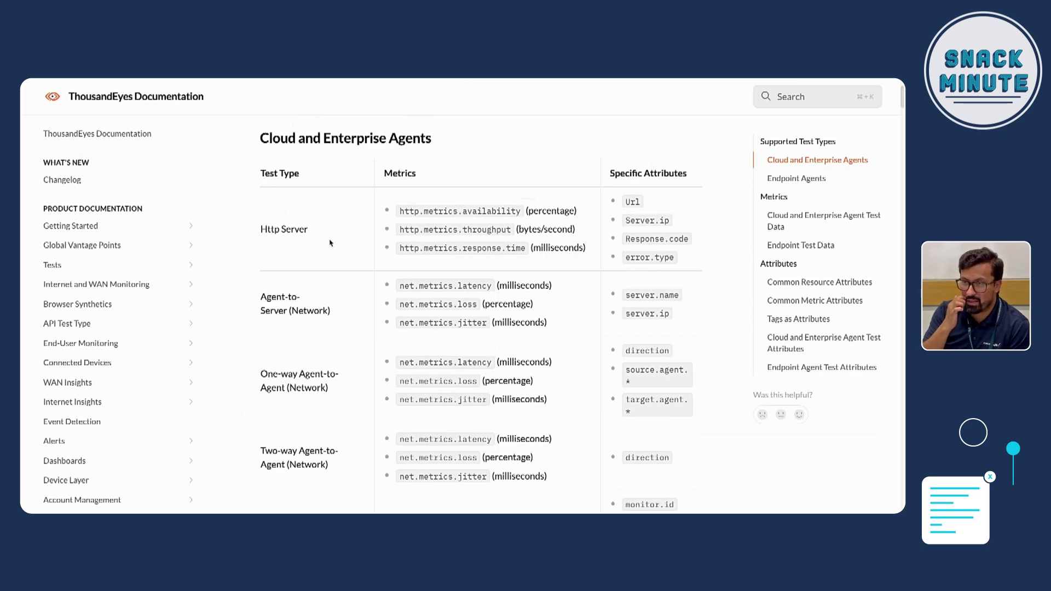
{"action": "scroll", "coordinate": [330, 242], "scroll_direction": "down", "scroll_amount": 1}
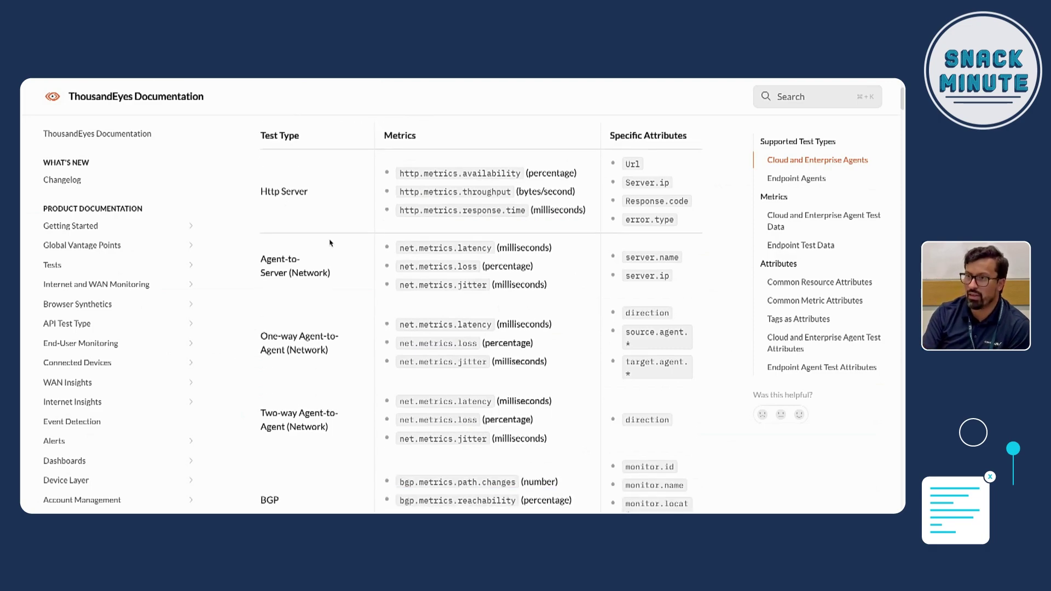
{"action": "scroll", "coordinate": [330, 243], "scroll_direction": "down", "scroll_amount": 3}
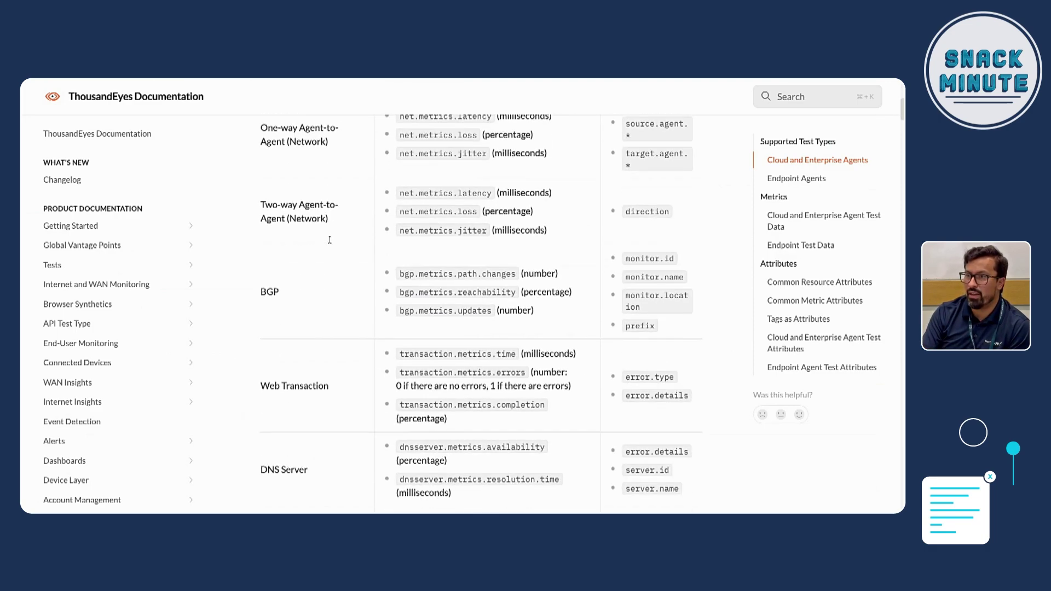
{"action": "scroll", "coordinate": [331, 242], "scroll_direction": "down", "scroll_amount": 2}
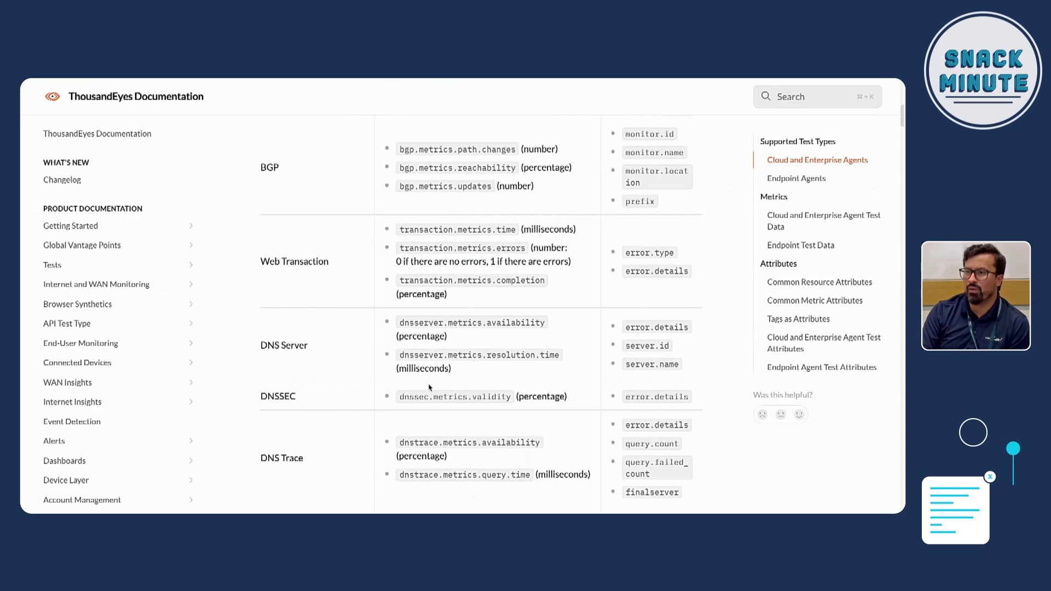
{"action": "scroll", "coordinate": [430, 387], "scroll_direction": "down", "scroll_amount": 2}
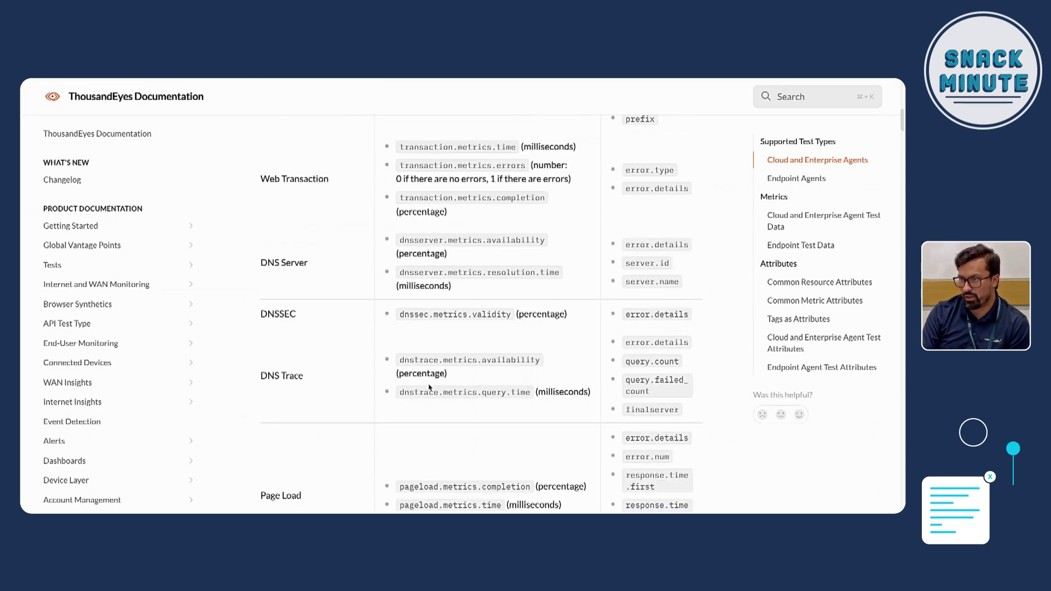
{"action": "scroll", "coordinate": [402, 410], "scroll_direction": "down", "scroll_amount": 4}
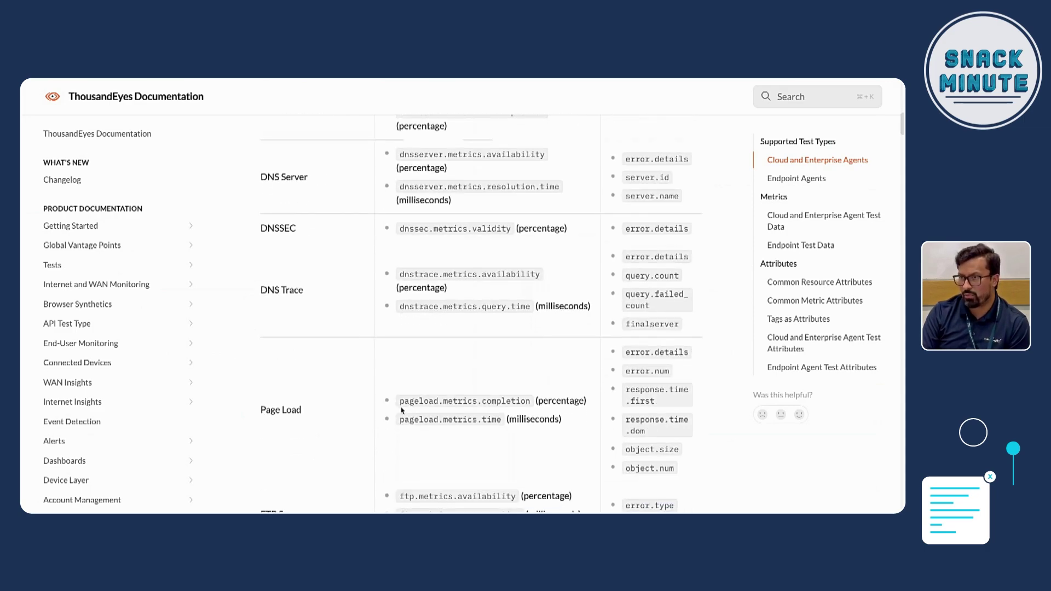
{"action": "scroll", "coordinate": [373, 353], "scroll_direction": "down", "scroll_amount": 1}
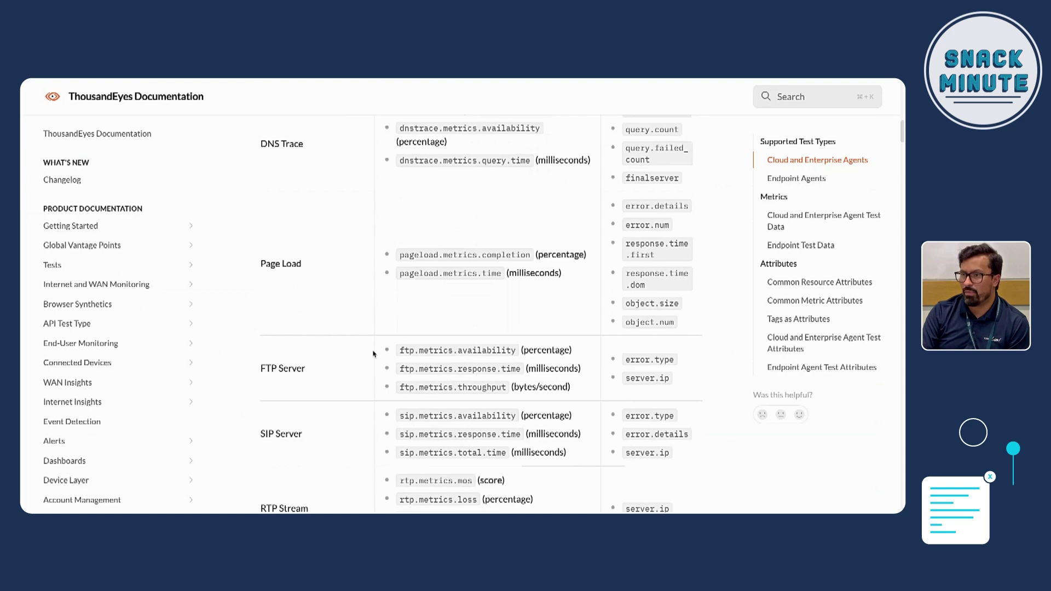
{"action": "scroll", "coordinate": [373, 353], "scroll_direction": "down", "scroll_amount": 3}
{"action": "left_click_drag", "start_coordinate": [400, 228], "coordinate": [514, 230]}
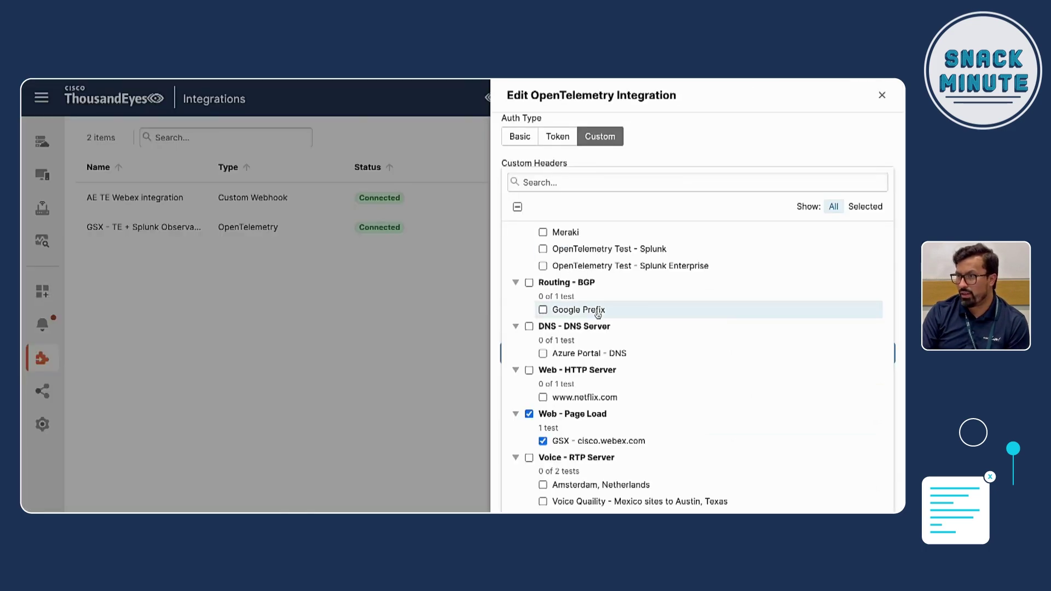
Discard the pending changes and close the Edit OpenTelemetry Integration panel
{"action": "scroll", "coordinate": [596, 307], "scroll_direction": "up", "scroll_amount": 2}
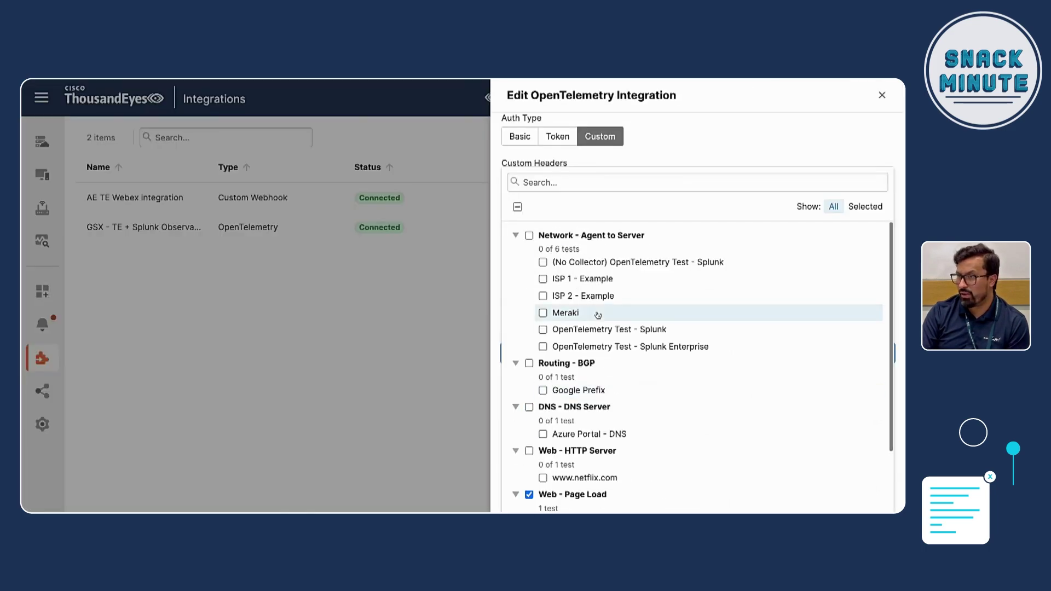
{"action": "scroll", "coordinate": [570, 157], "scroll_direction": "down", "scroll_amount": 1}
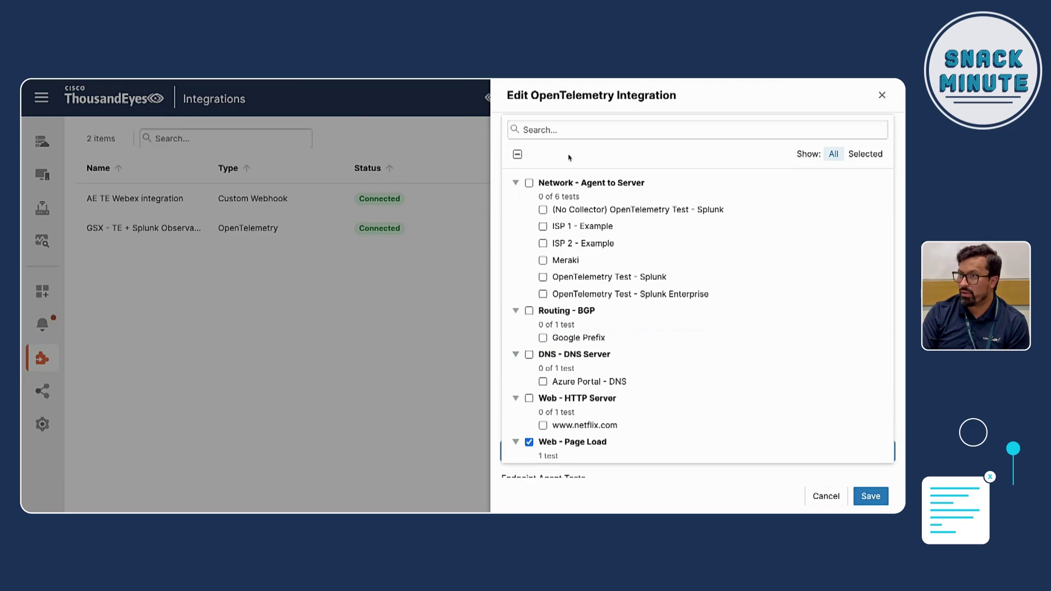
{"action": "scroll", "coordinate": [675, 291], "scroll_direction": "down", "scroll_amount": 2}
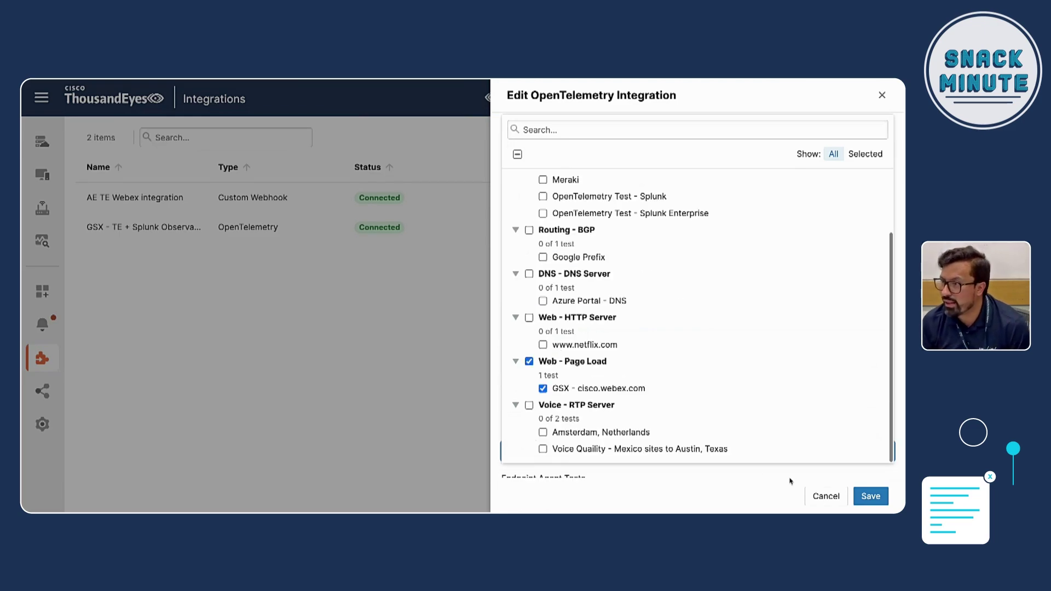
{"action": "left_click", "coordinate": [815, 493]}
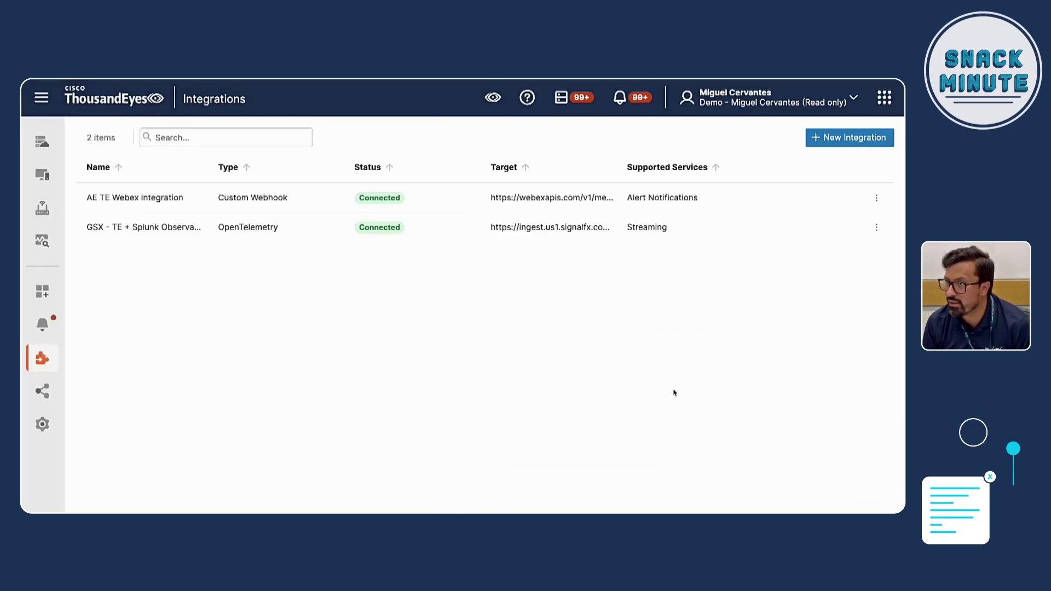
Reopen the GSX - TE + Splunk integration and view its Test Data Configuration
{"action": "left_click", "coordinate": [464, 234]}
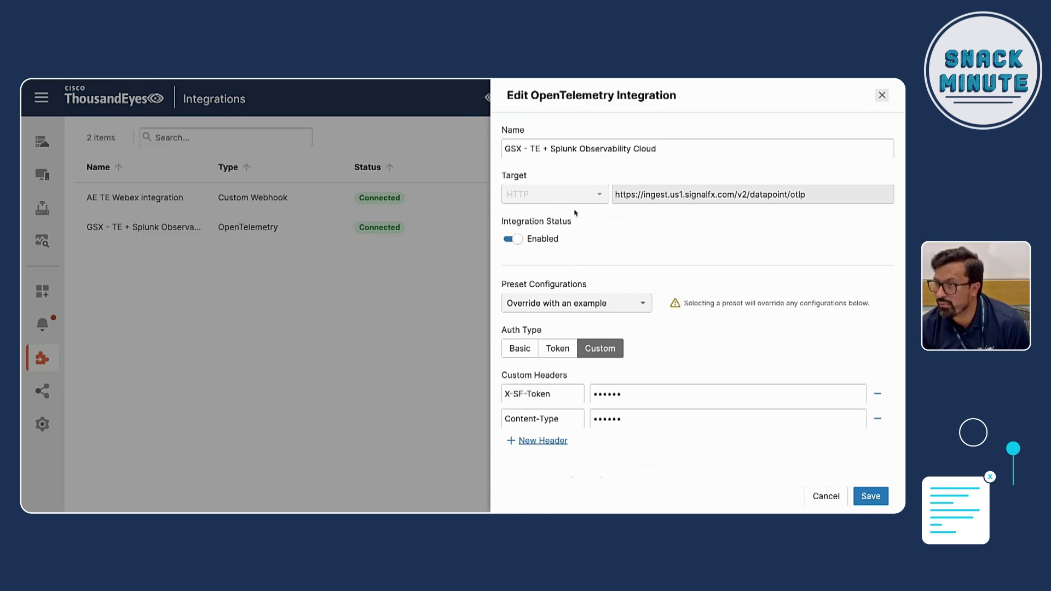
{"action": "scroll", "coordinate": [606, 269], "scroll_direction": "down", "scroll_amount": 3}
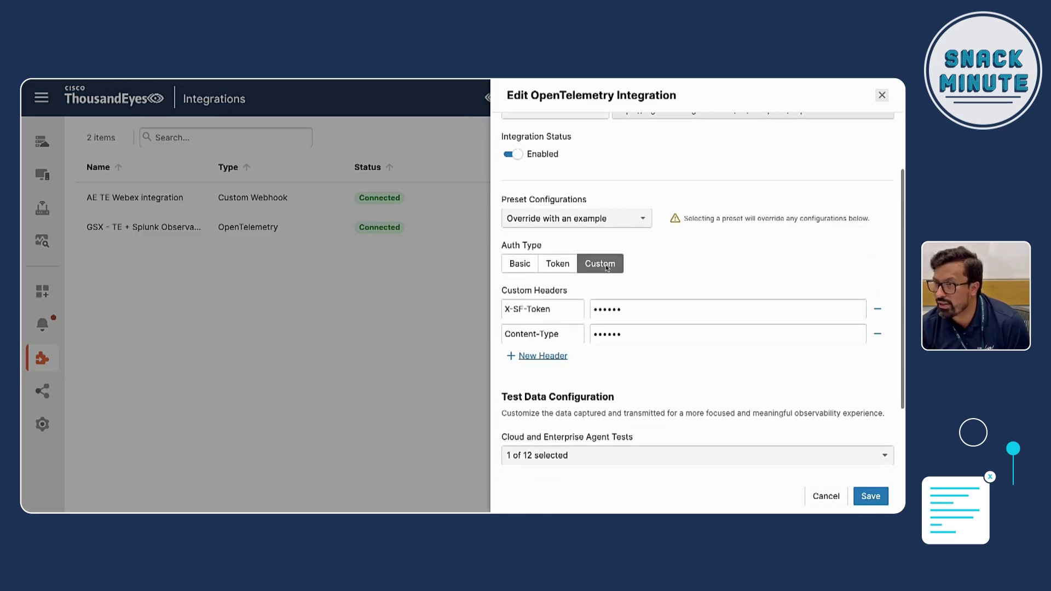
{"action": "scroll", "coordinate": [603, 356], "scroll_direction": "down", "scroll_amount": 1}
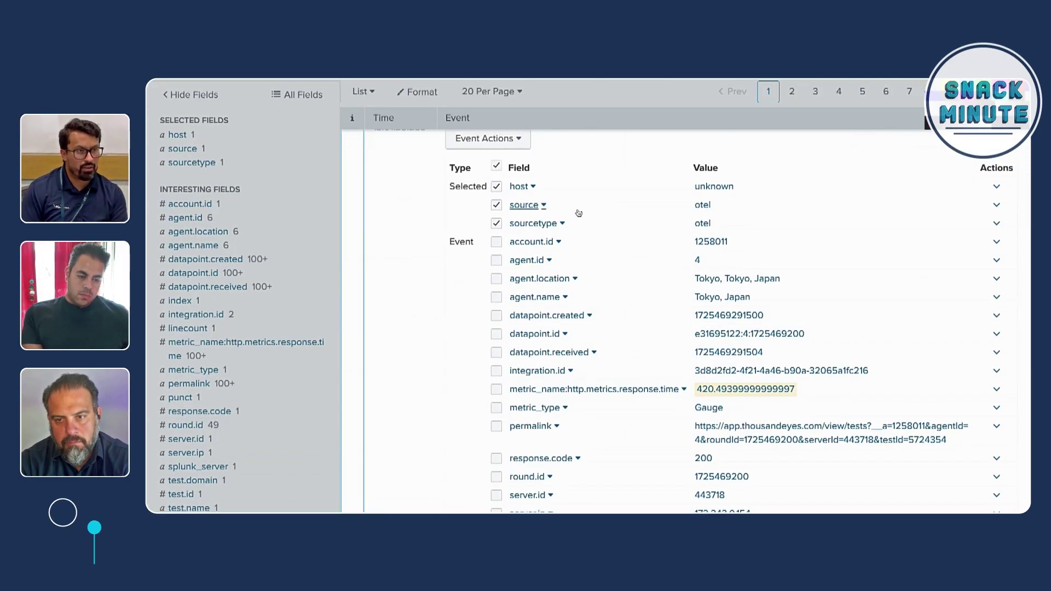
{"action": "scroll", "coordinate": [592, 374], "scroll_direction": "up", "scroll_amount": 2}
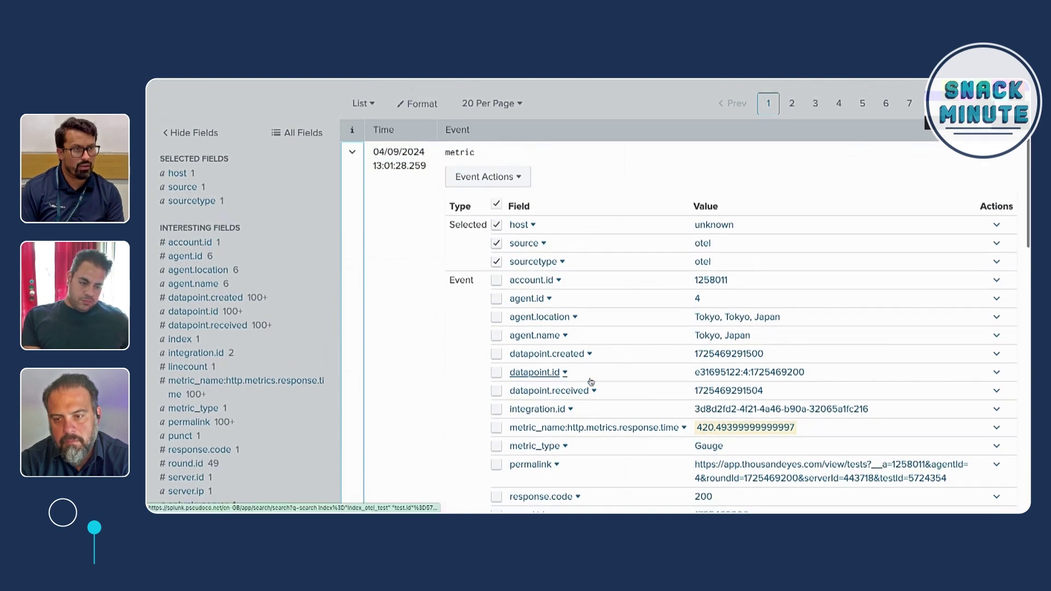
{"action": "scroll", "coordinate": [591, 382], "scroll_direction": "down", "scroll_amount": 2}
{"action": "scroll", "coordinate": [592, 382], "scroll_direction": "down", "scroll_amount": 3}
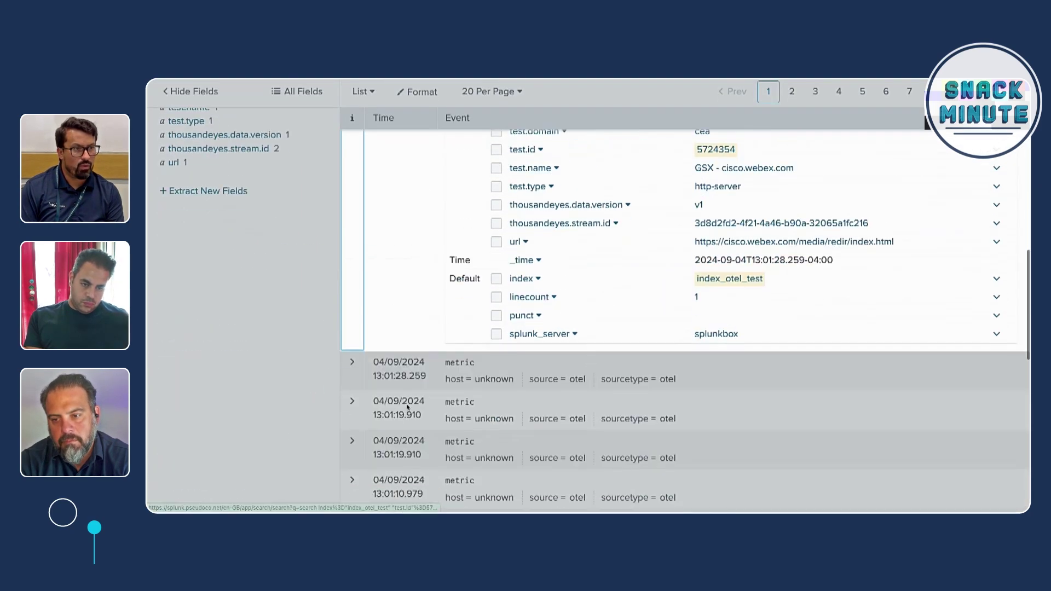
{"action": "key", "text": "F5"}
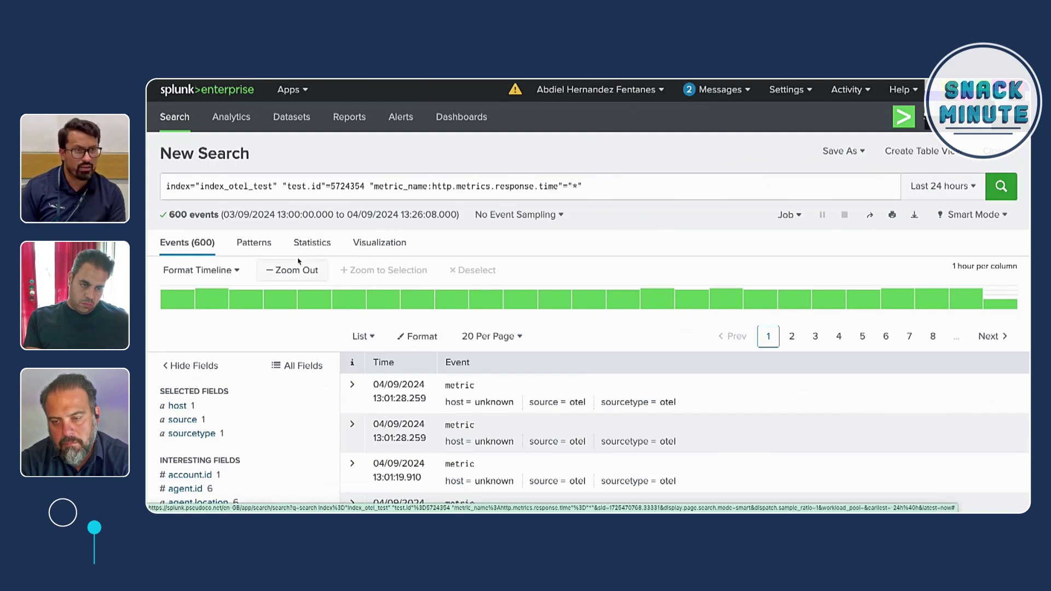
{"action": "left_click", "coordinate": [234, 188]}
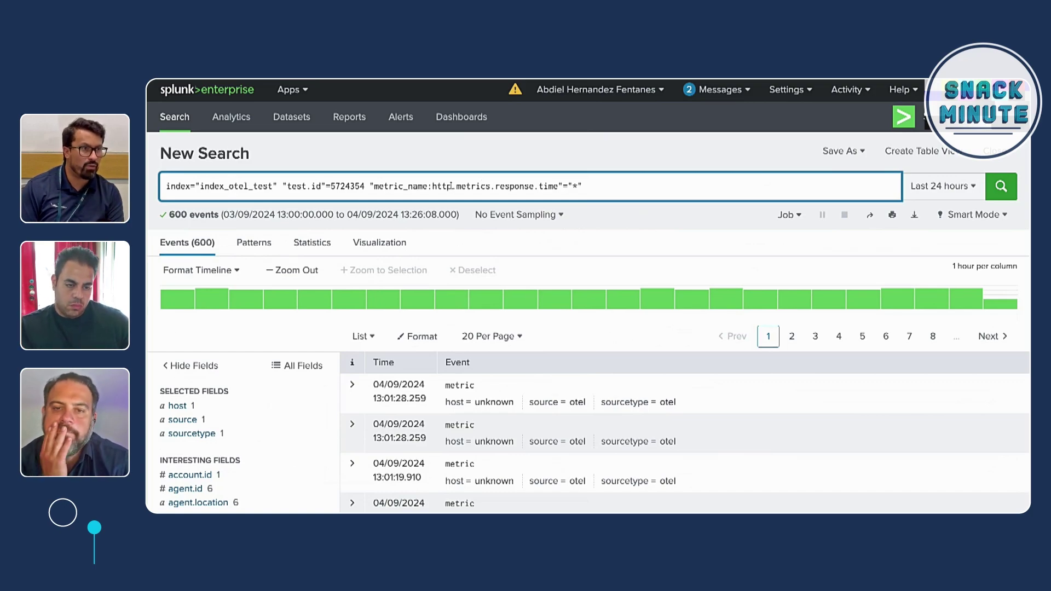
{"action": "left_click_drag", "start_coordinate": [500, 186], "coordinate": [558, 186]}
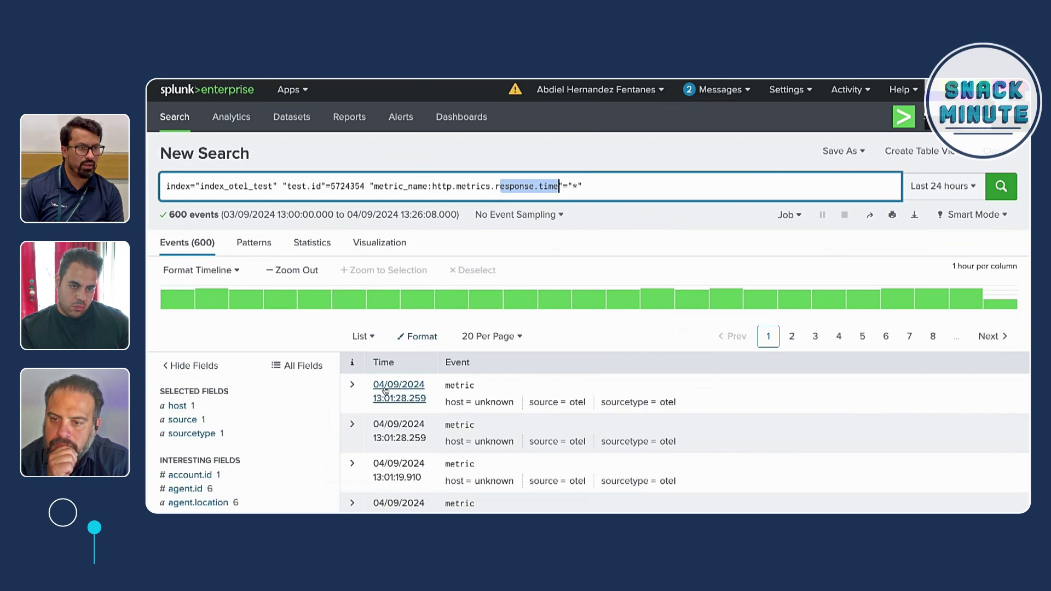
{"action": "left_click", "coordinate": [353, 386]}
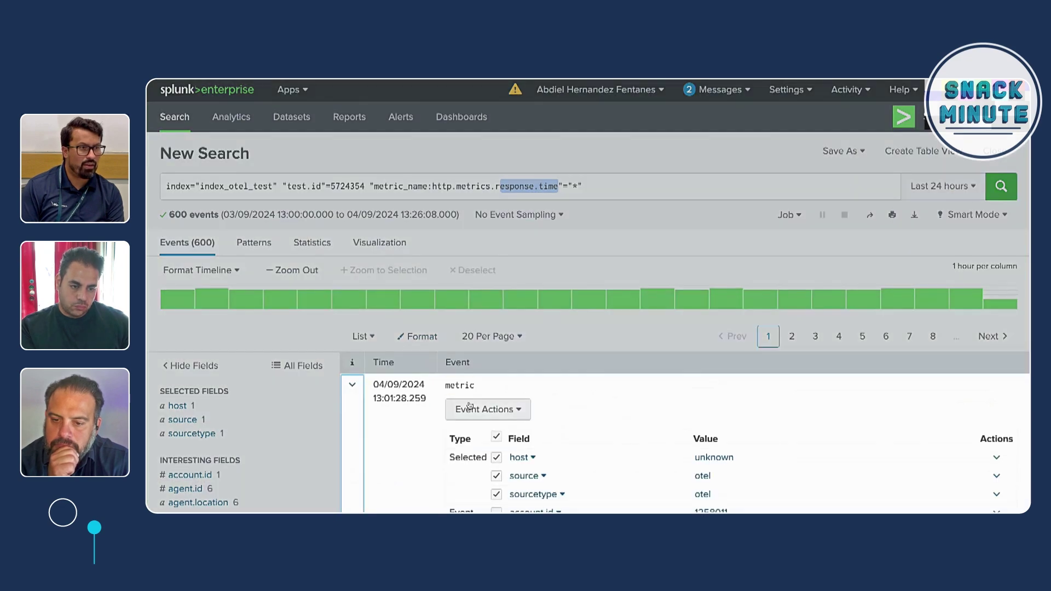
{"action": "scroll", "coordinate": [469, 405], "scroll_direction": "down", "scroll_amount": 5}
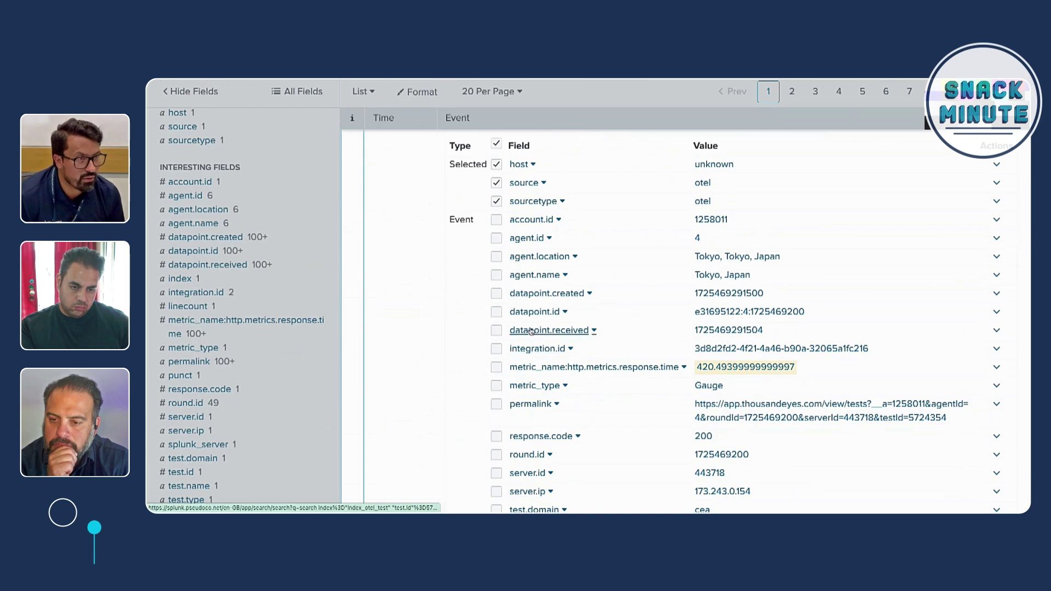
{"action": "scroll", "coordinate": [570, 383], "scroll_direction": "down", "scroll_amount": 2}
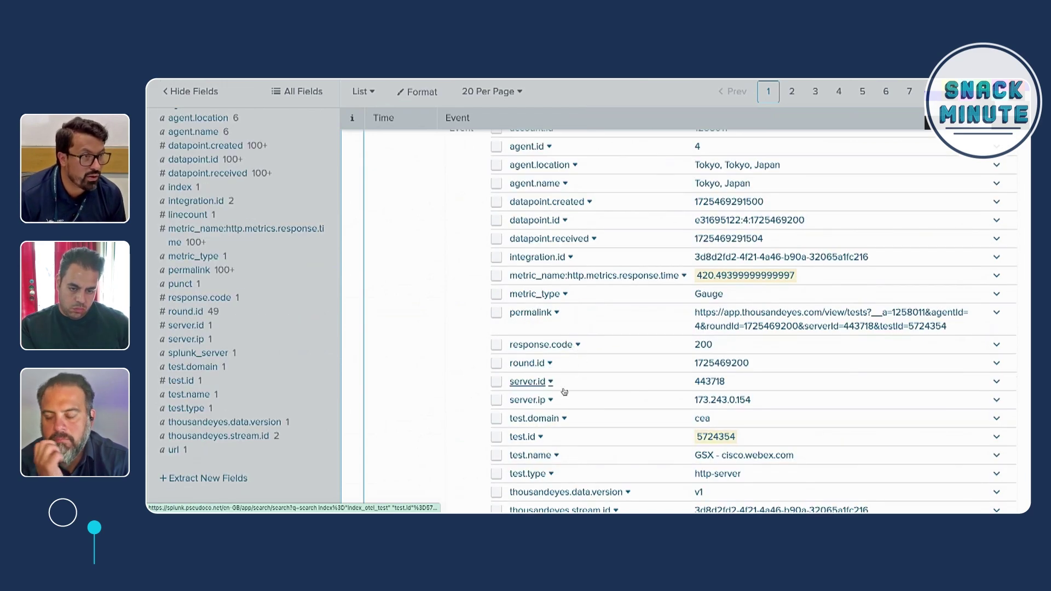
{"action": "scroll", "coordinate": [564, 391], "scroll_direction": "down", "scroll_amount": 2}
{"action": "scroll", "coordinate": [569, 394], "scroll_direction": "down", "scroll_amount": 2}
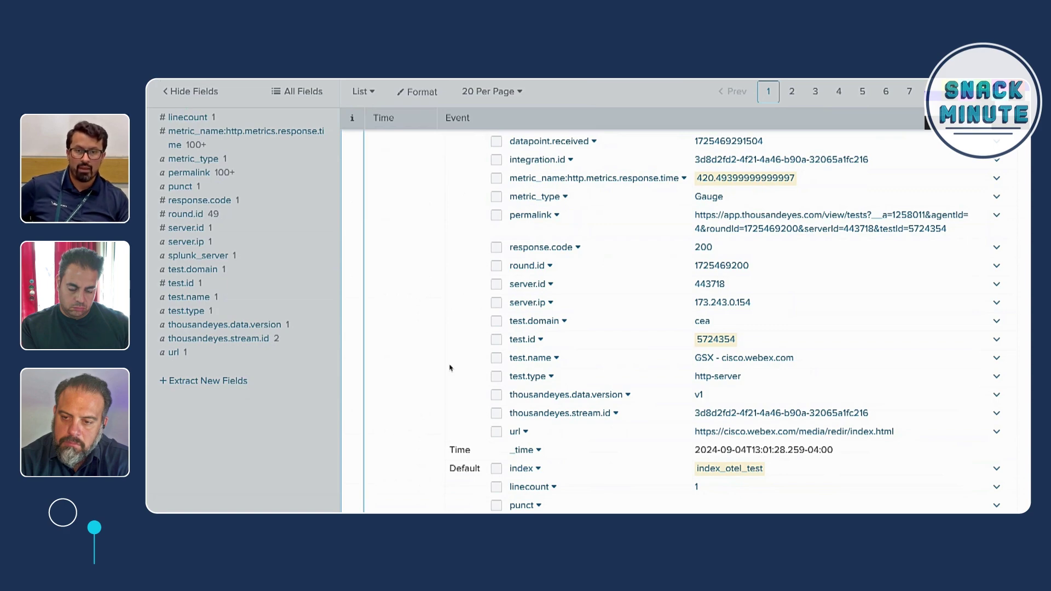
{"action": "scroll", "coordinate": [449, 368], "scroll_direction": "down", "scroll_amount": 1}
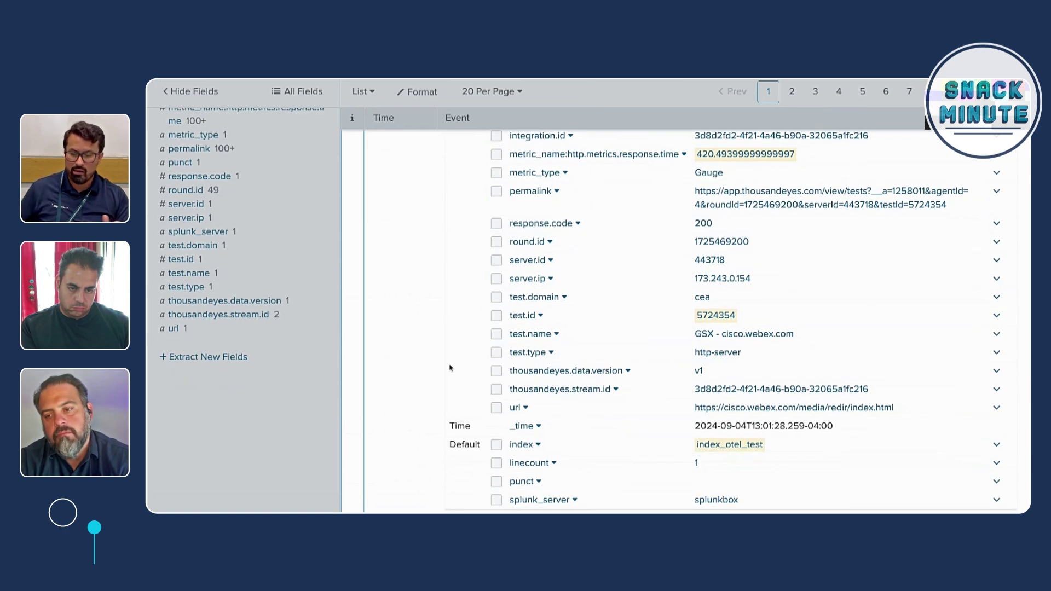